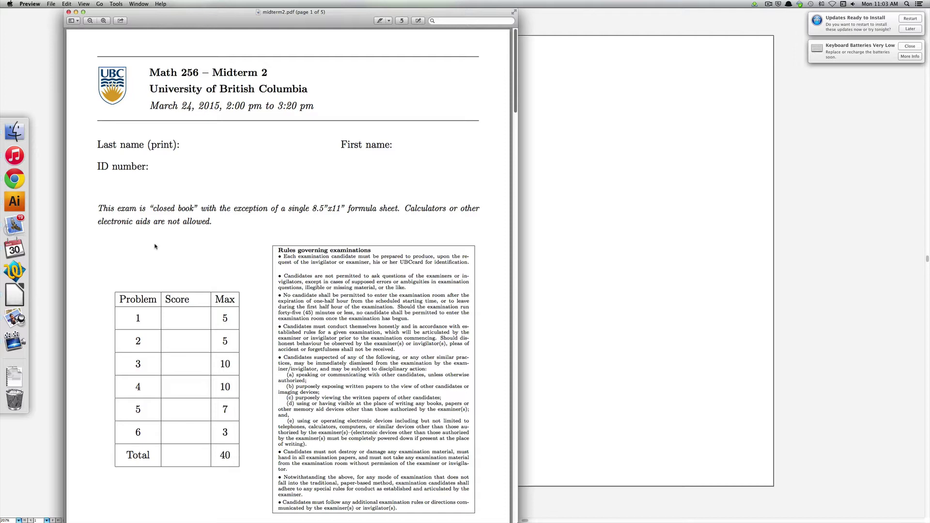
Go to page 2 of midterm2.pdf in Preview to see question 1 on eigenvectors
key(Right)
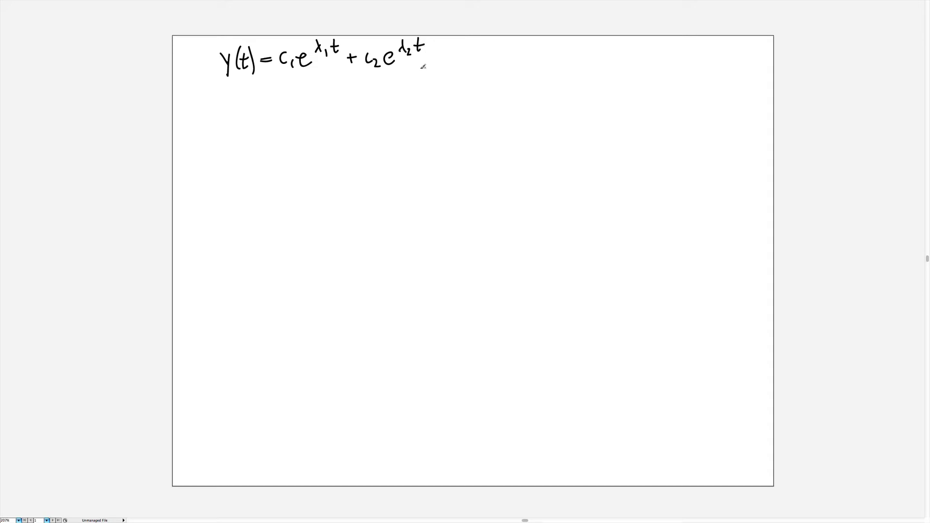
Shift the second term right, then write eigenvectors (2, 1) after c1 and (1, −1) after c2
mouse_move(348, 57)
mouse_down()
mouse_move(346, 40)
mouse_move(433, 90)
mouse_up()
key(Right)
key(Right)
key(Right)
key(Right)
key(Right)
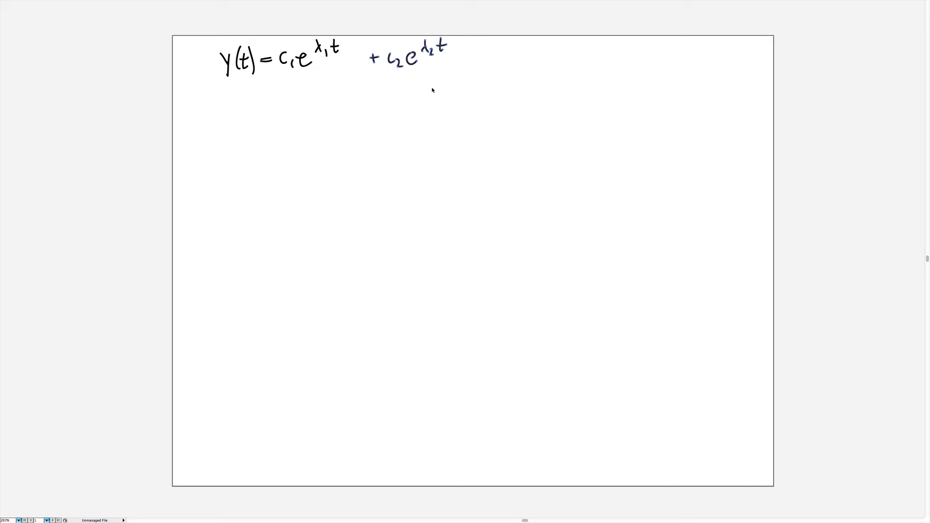
mouse_move(350, 42)
mouse_down()
mouse_move(347, 68)
mouse_move(360, 54)
mouse_move(357, 70)
mouse_up()
drag(360, 39, 365, 78)
mouse_move(457, 42)
mouse_down()
mouse_move(458, 73)
mouse_move(465, 50)
mouse_move(464, 62)
mouse_up()
drag(469, 56, 476, 73)
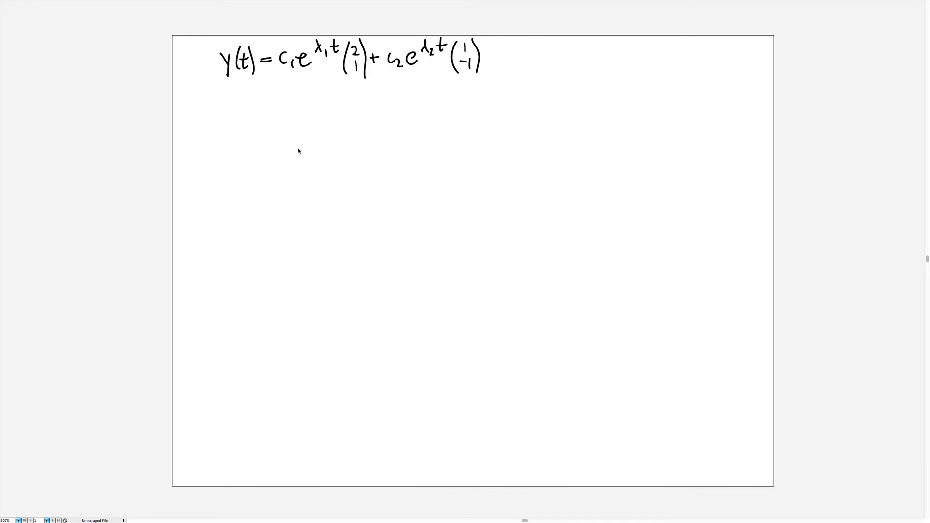
key(super+Tab)
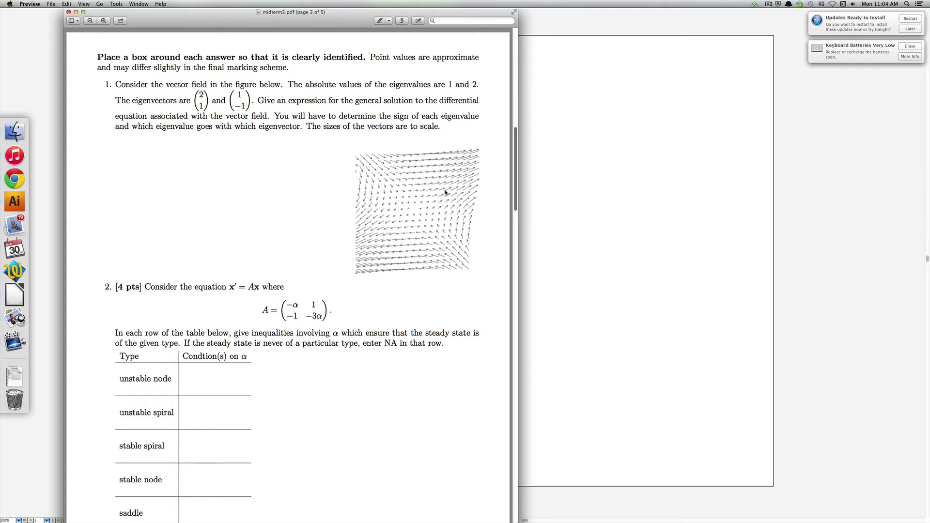
Write λ1 > 1 under the handwritten equation
key(super+Tab)
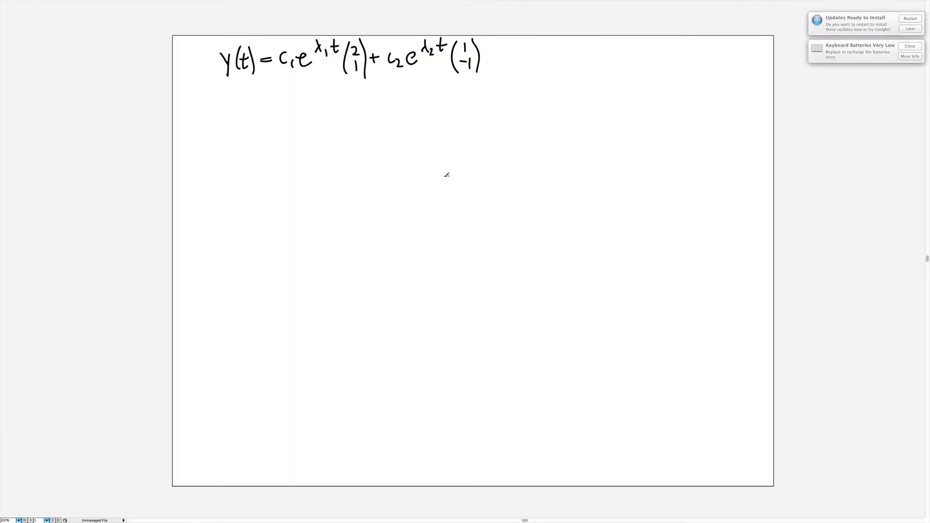
drag(287, 93, 294, 108)
mouse_move(290, 100)
mouse_down()
mouse_move(285, 110)
mouse_move(326, 108)
mouse_up()
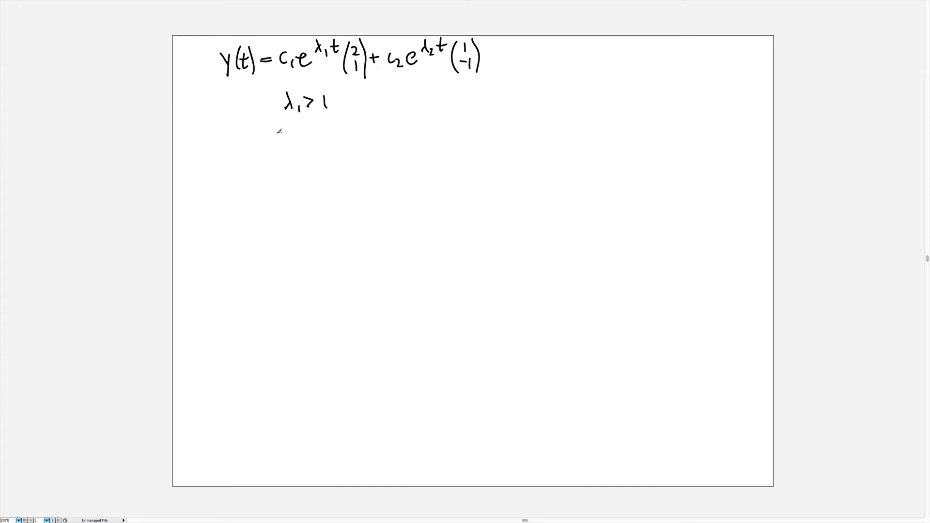
After rechecking the exam question, write λ2 < 0 below and draw a circled 1 beside each condition
key(super+Tab)
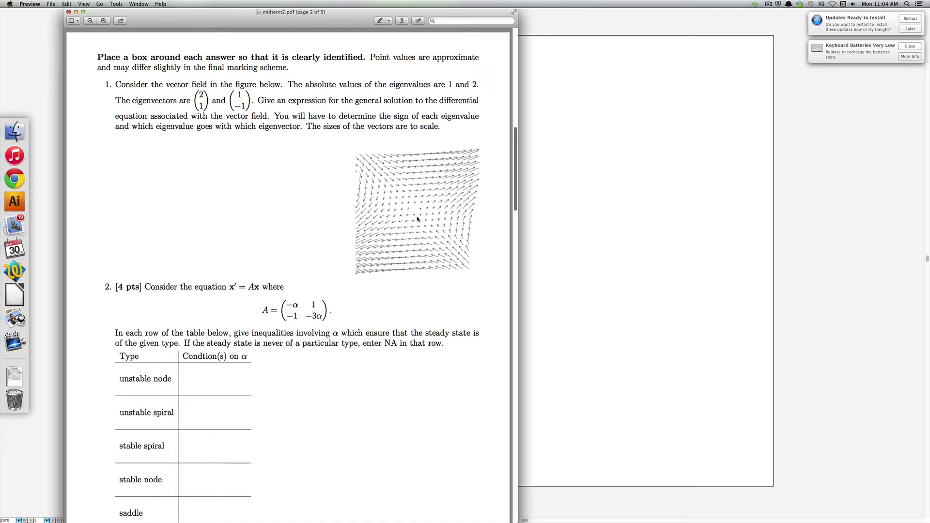
key(super+Tab)
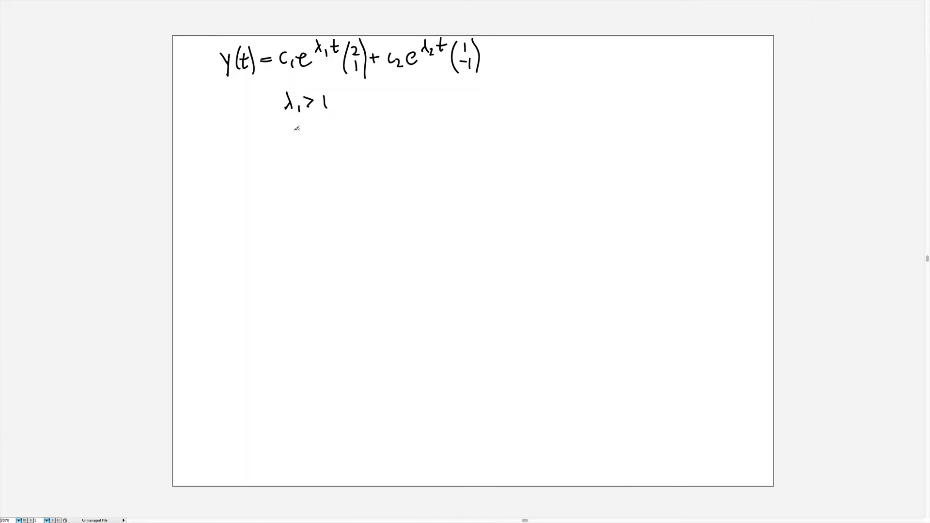
mouse_move(297, 128)
mouse_down()
mouse_move(305, 141)
mouse_move(320, 124)
mouse_move(328, 137)
mouse_move(334, 127)
mouse_up()
mouse_move(370, 95)
mouse_down()
mouse_move(372, 108)
mouse_move(373, 93)
mouse_up()
mouse_move(374, 130)
mouse_down()
mouse_move(376, 137)
mouse_move(374, 124)
mouse_up()
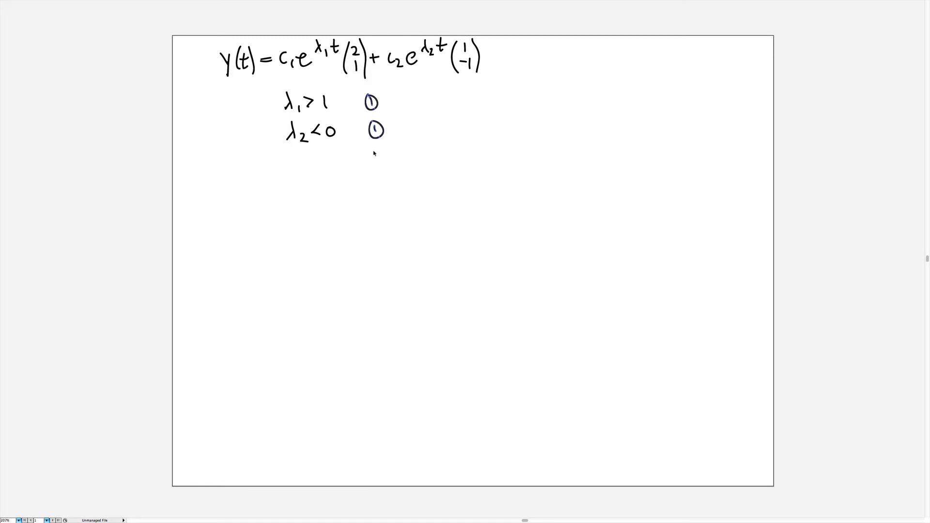
Change the stroke of the two circled 1 marks to red and deselect them
key(Tab)
click(60, 18)
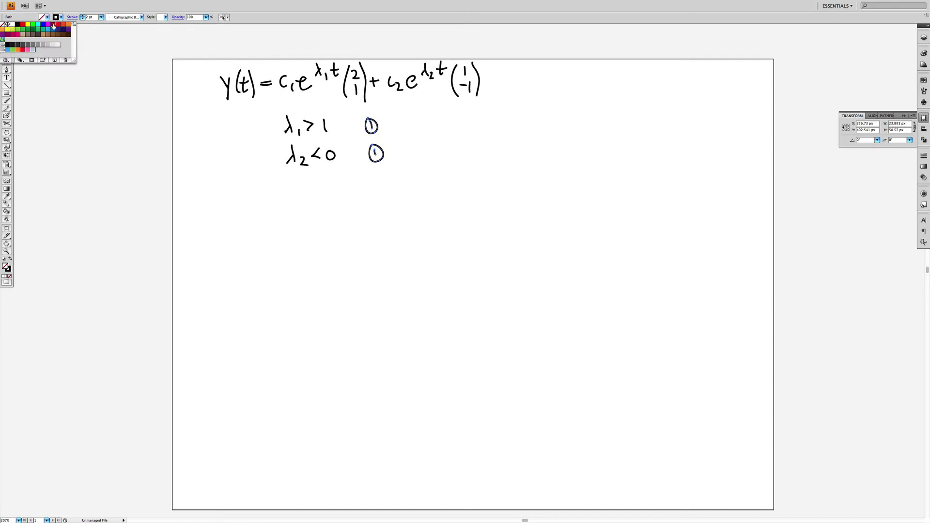
click(54, 25)
click(309, 193)
click(287, 162)
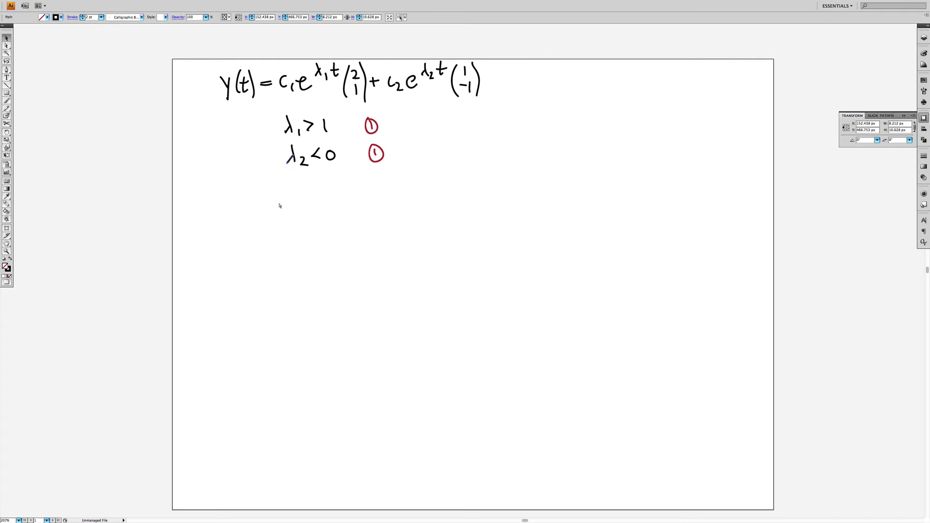
Cycle the full-screen view off and on to bring the editing panels back
key(f)
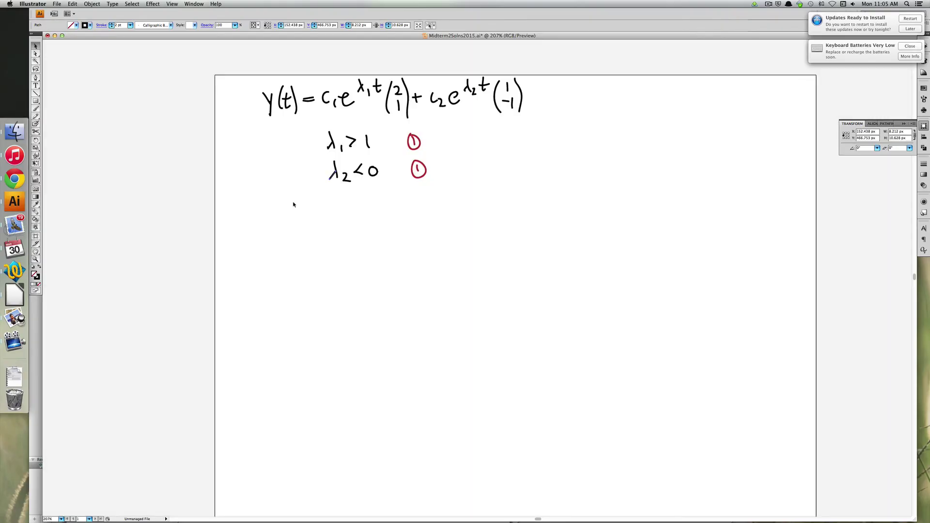
key(f)
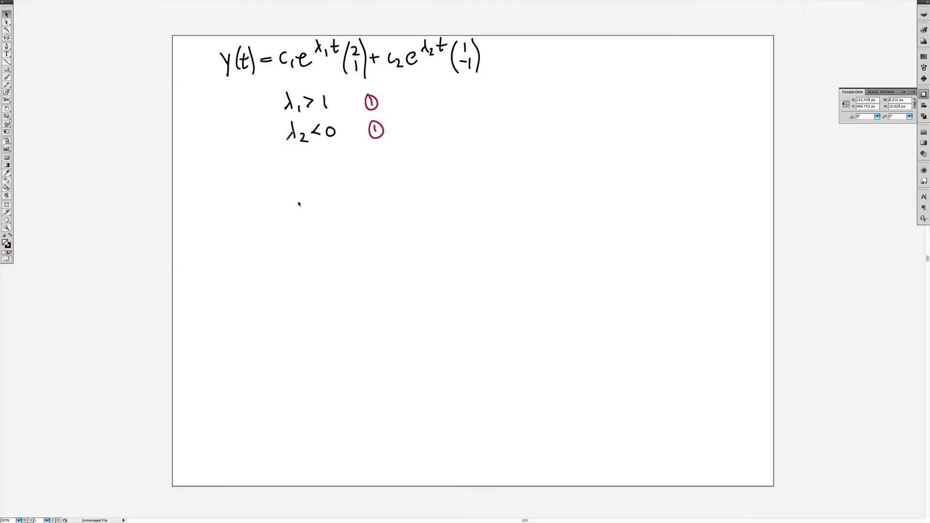
key(f)
key(f)
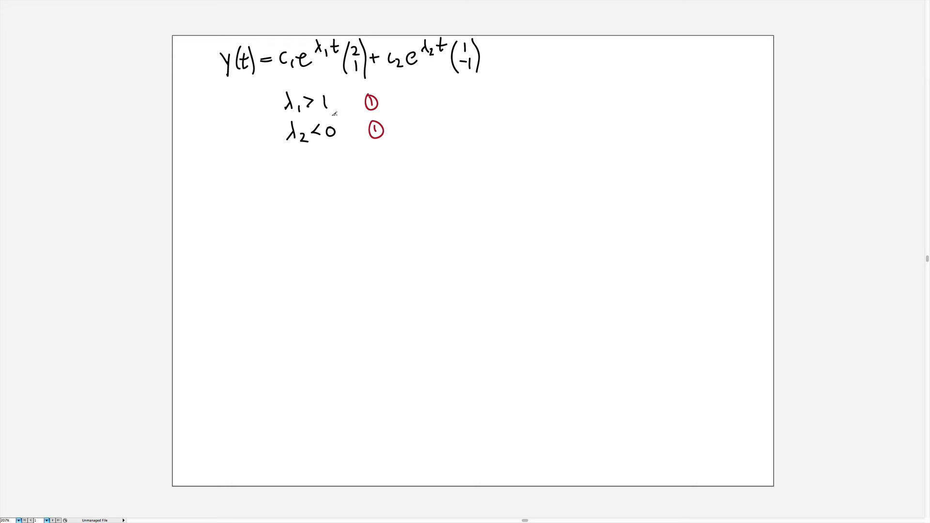
key(super+Tab)
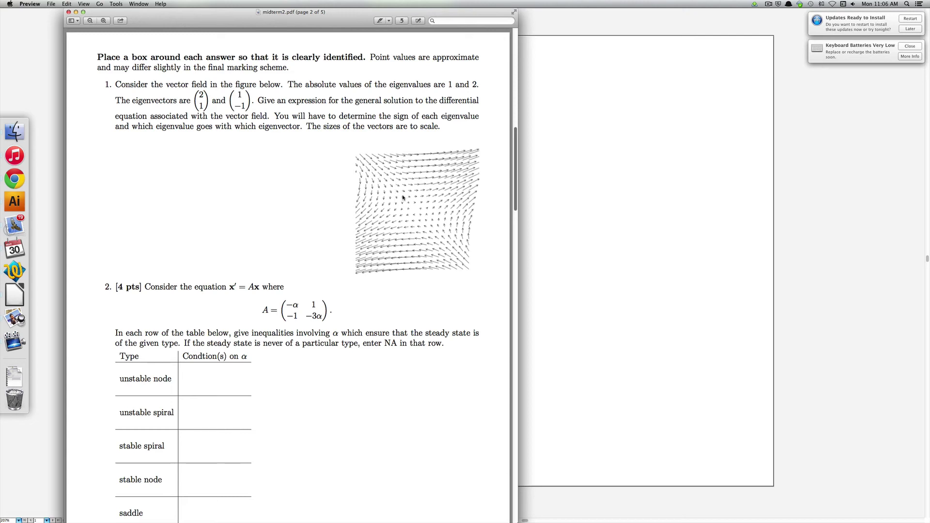
Start λ1 = 2 below the conditions and correct the first condition to λ1 > 0
key(super+Tab)
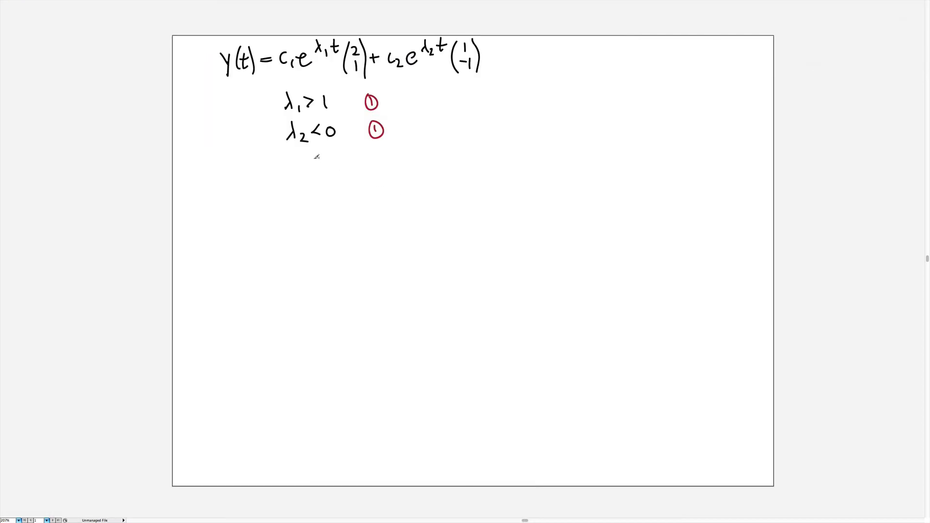
mouse_move(286, 156)
mouse_down()
mouse_move(296, 171)
mouse_move(286, 173)
mouse_move(313, 163)
mouse_move(335, 169)
mouse_up()
key(Delete)
mouse_move(327, 96)
mouse_down()
mouse_move(326, 107)
mouse_move(331, 94)
mouse_up()
Write λ2 = −1 below and paste a red circled 1 beside the eigenvalues
drag(287, 179, 293, 195)
mouse_move(289, 188)
mouse_down()
mouse_move(287, 195)
mouse_move(306, 200)
mouse_move(315, 187)
mouse_move(339, 195)
mouse_up()
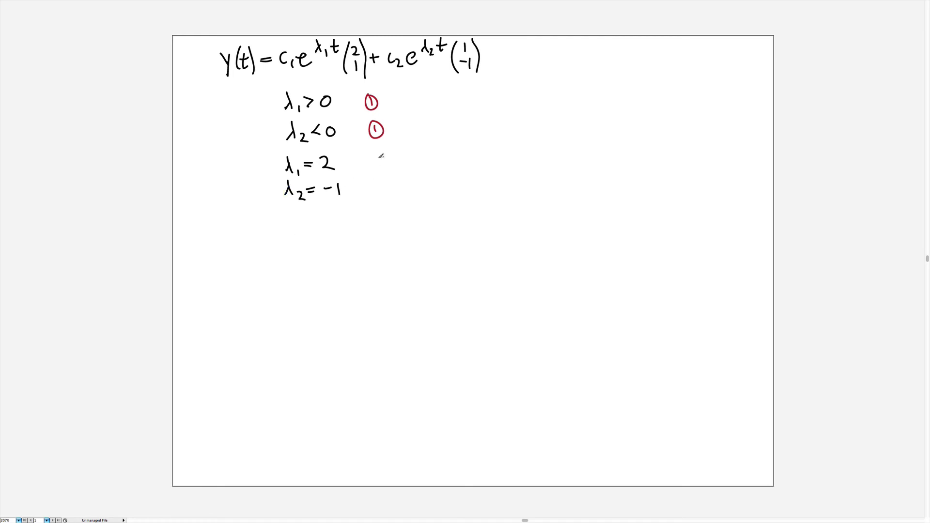
key(super+v)
mouse_move(458, 257)
mouse_down()
mouse_move(377, 184)
mouse_move(381, 171)
mouse_move(350, 169)
mouse_move(356, 196)
mouse_up()
Write y(t) = C1e^{2t}(2, 1) on a new line below
key(v)
mouse_move(232, 222)
mouse_down()
mouse_move(237, 240)
mouse_move(254, 235)
mouse_up()
mouse_move(251, 224)
mouse_down()
mouse_move(264, 221)
mouse_move(268, 237)
mouse_move(284, 223)
mouse_up()
mouse_move(275, 228)
mouse_down()
mouse_move(332, 223)
mouse_move(320, 224)
mouse_move(325, 215)
mouse_move(321, 226)
mouse_move(344, 220)
mouse_up()
mouse_move(340, 214)
mouse_down()
mouse_move(350, 211)
mouse_move(359, 236)
mouse_move(376, 217)
mouse_move(373, 232)
mouse_move(384, 237)
mouse_move(405, 220)
mouse_up()
Add + C2e^{−t}(1, −1) and place a pasted red circled 1 under the e^{2t} term
mouse_move(419, 216)
mouse_down()
mouse_move(414, 231)
mouse_move(433, 232)
mouse_move(464, 214)
mouse_up()
mouse_move(460, 208)
mouse_down()
mouse_move(468, 206)
mouse_move(474, 235)
mouse_move(485, 213)
mouse_move(483, 222)
mouse_up()
drag(488, 217, 497, 236)
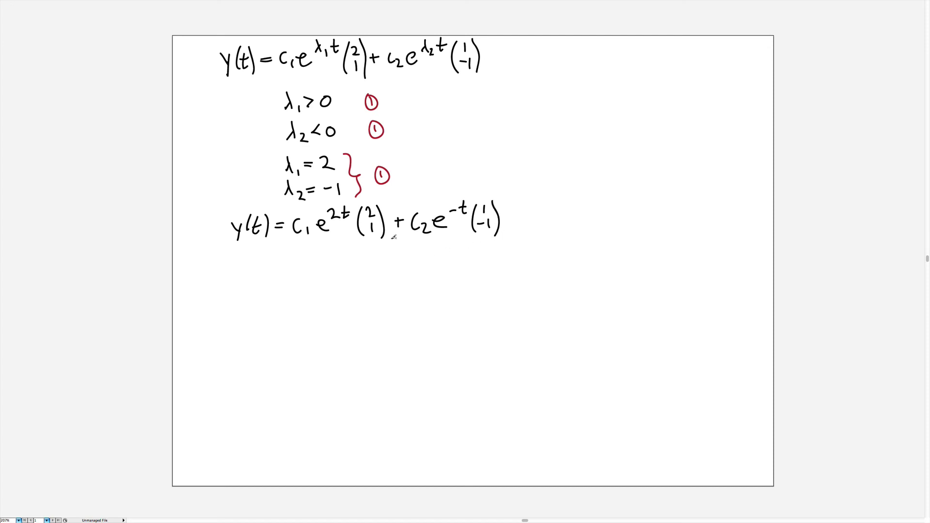
key(ctrl+v)
drag(460, 289, 334, 288)
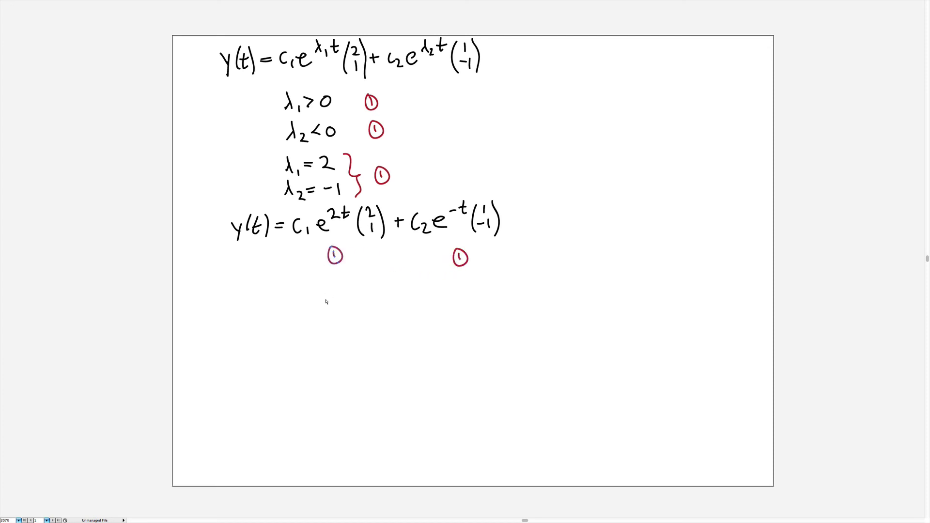